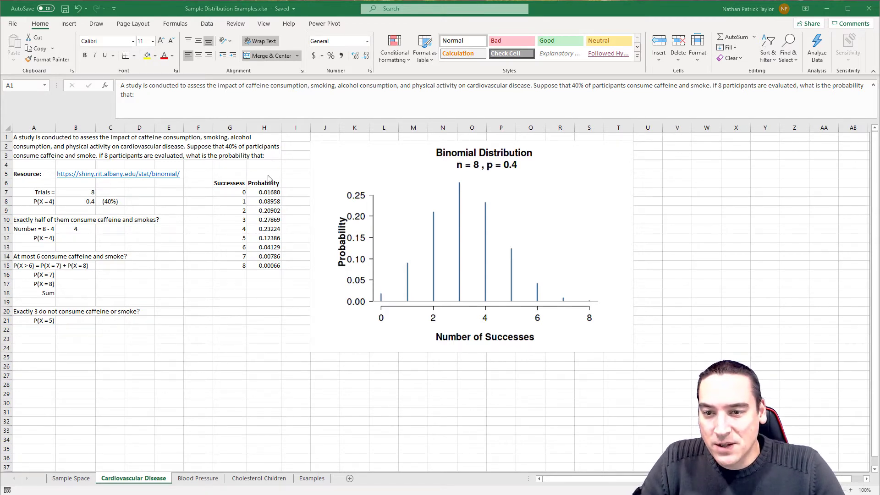
Start a BINOM.DIST formula in B12 with B11 as successes and B7 as trials.
left_click(266, 149)
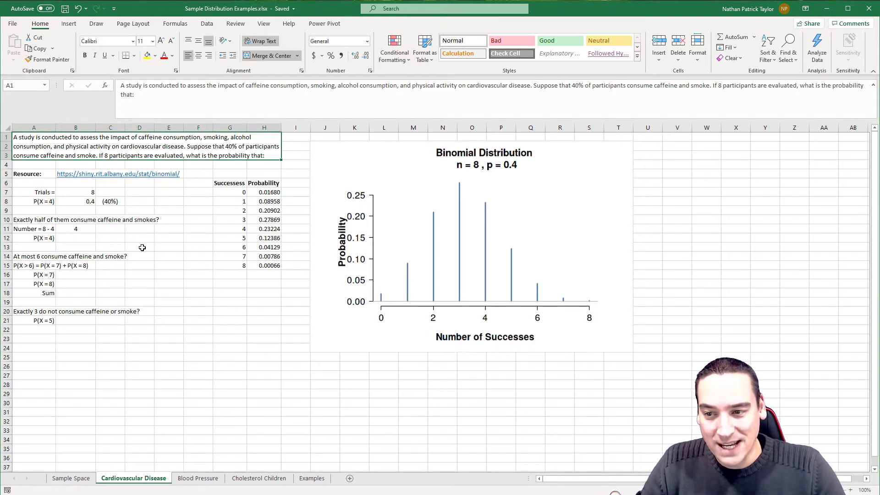
left_click(90, 237)
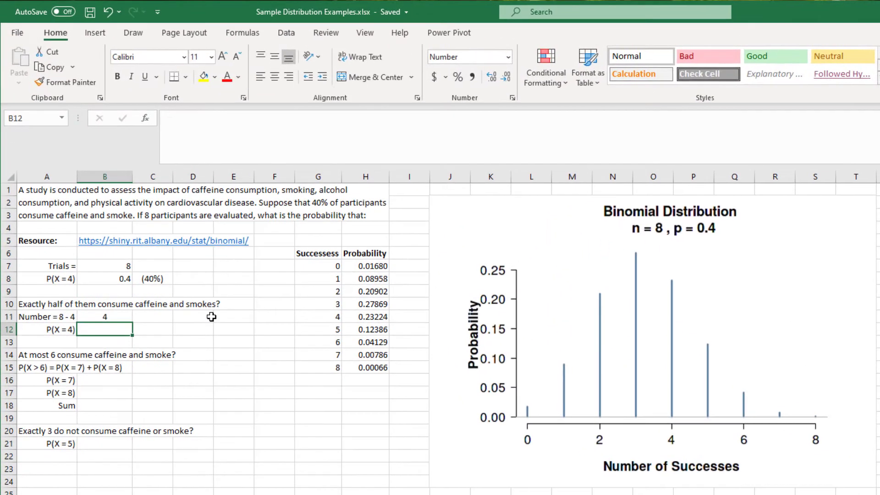
type("=")
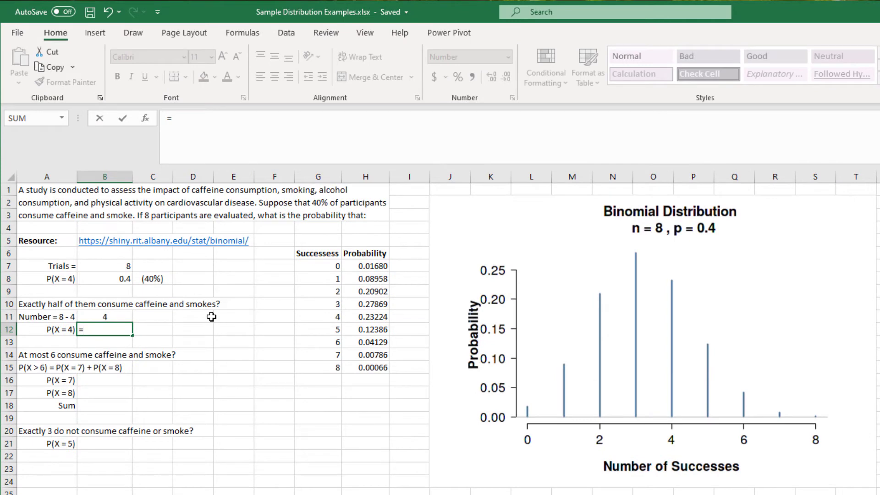
type("bin")
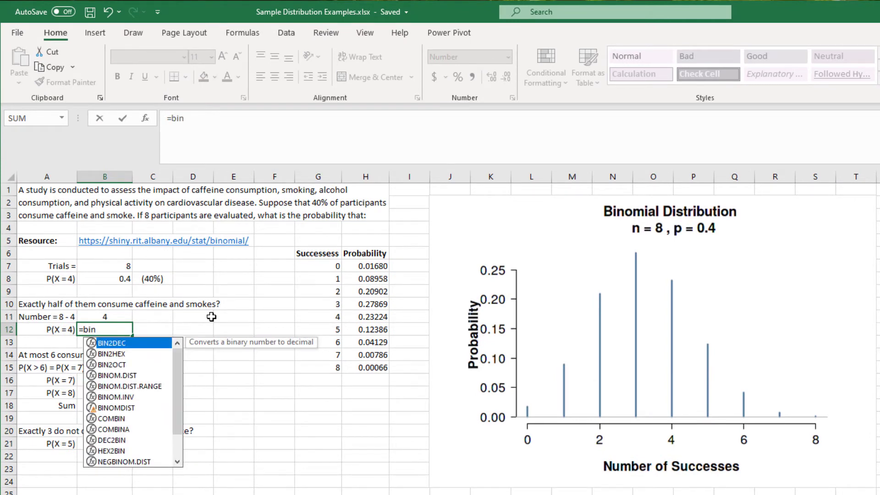
type("o")
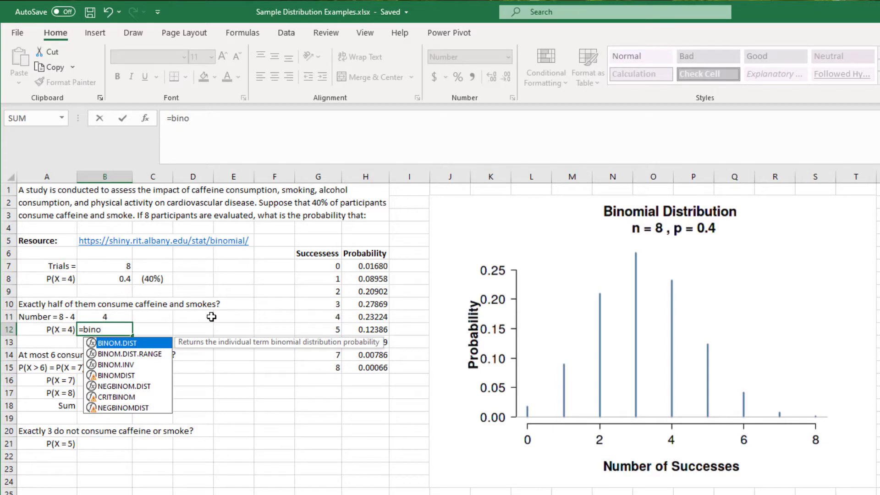
key("Tab")
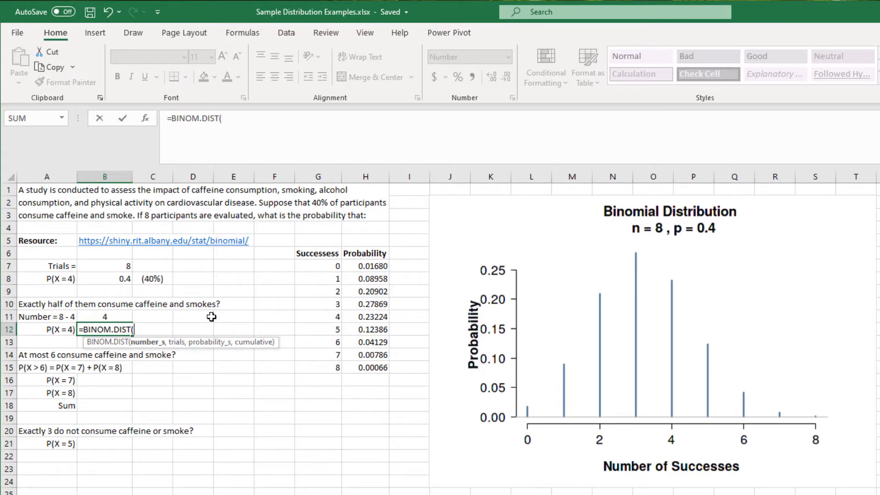
left_click(114, 315)
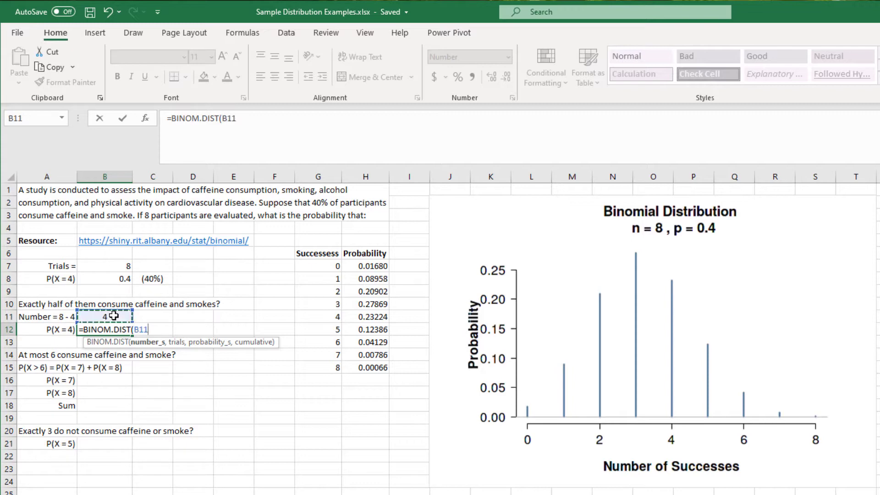
type(",")
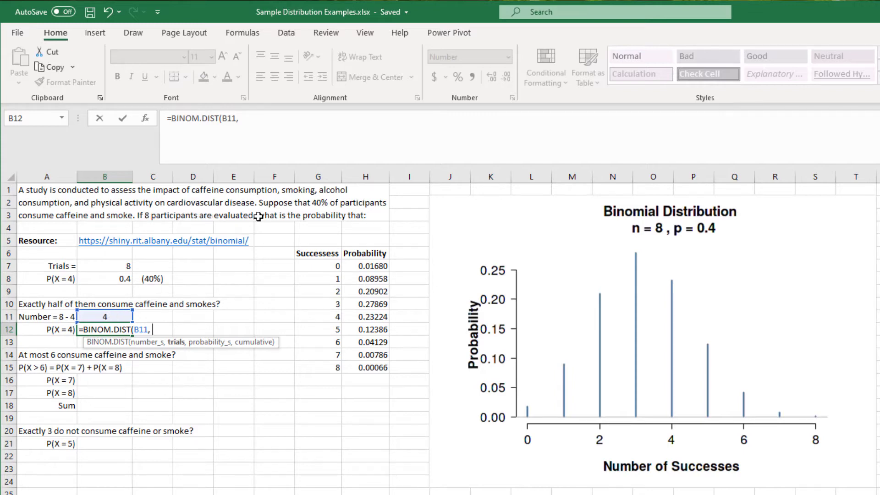
left_click(122, 266)
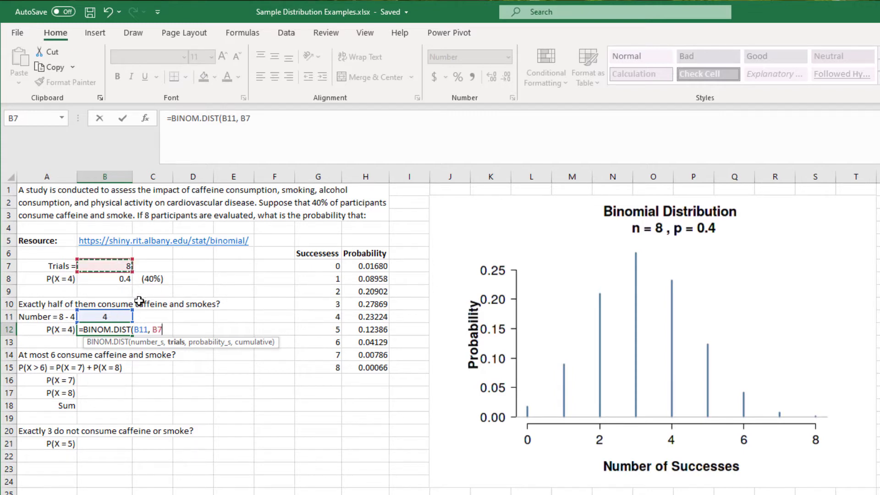
type(",")
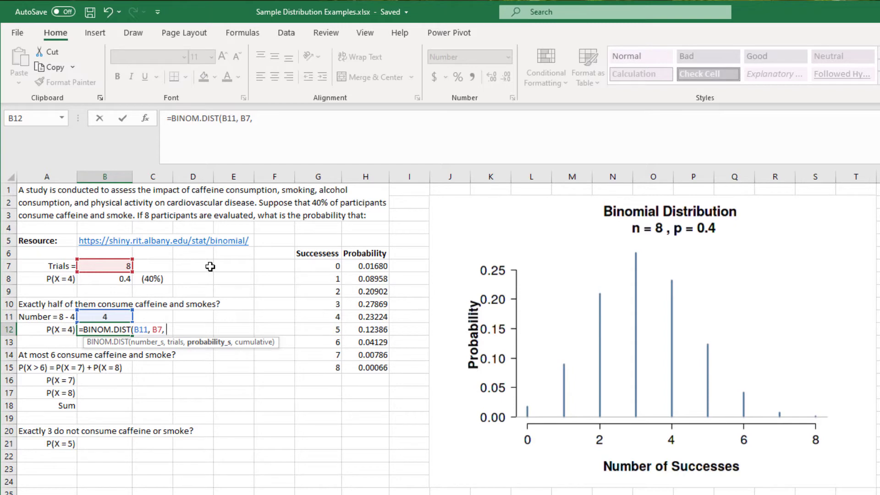
Finish it with B8 as the probability and FALSE, giving 0.2322.
left_click(117, 280)
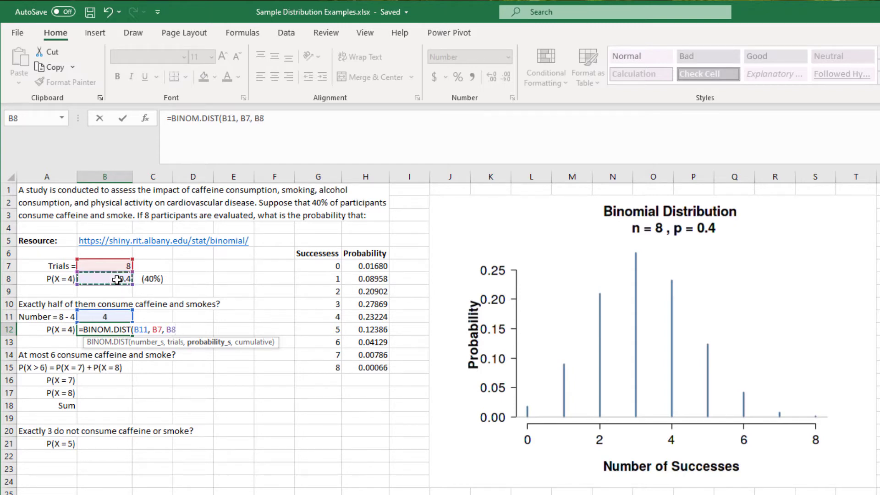
type(",")
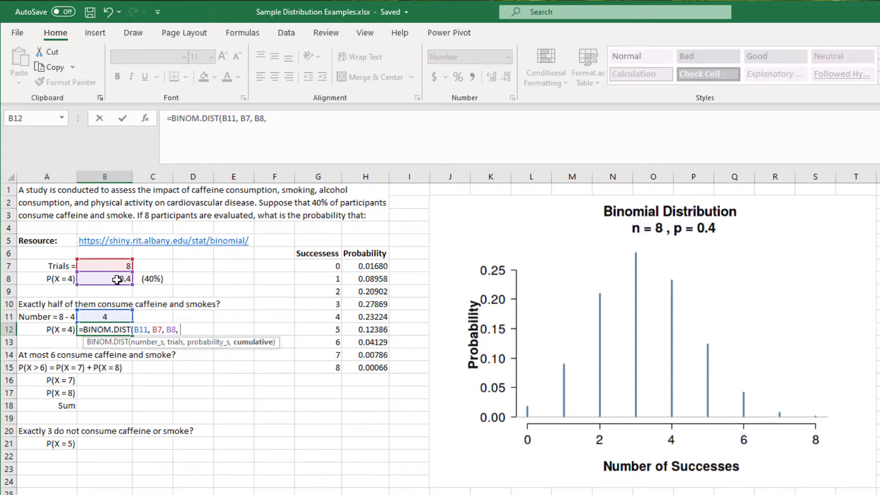
type("F")
key("Down")
key("Tab")
type(")")
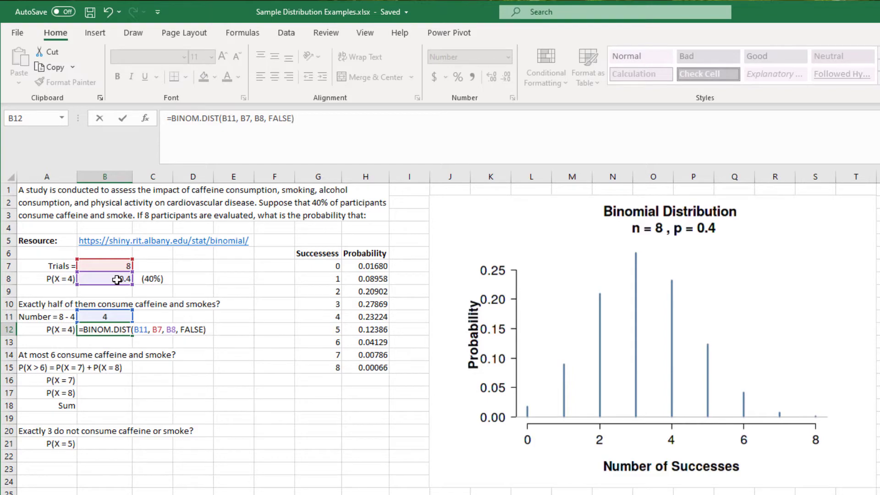
key("Return")
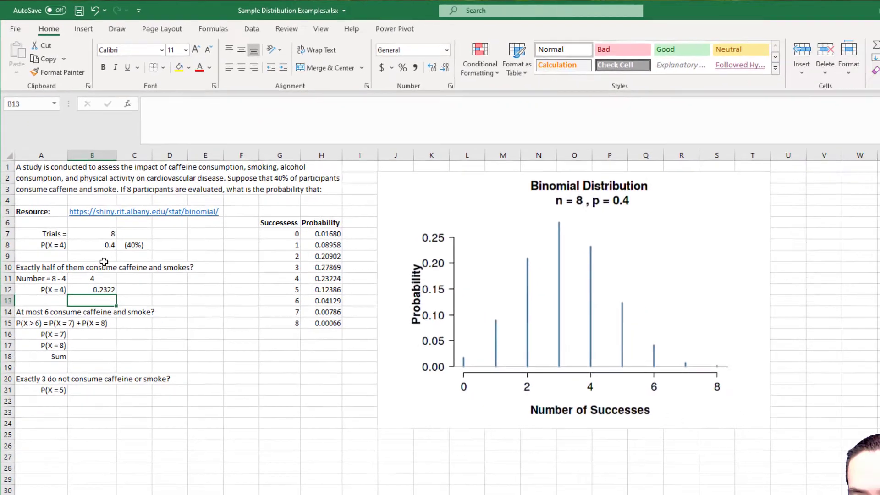
key("Up")
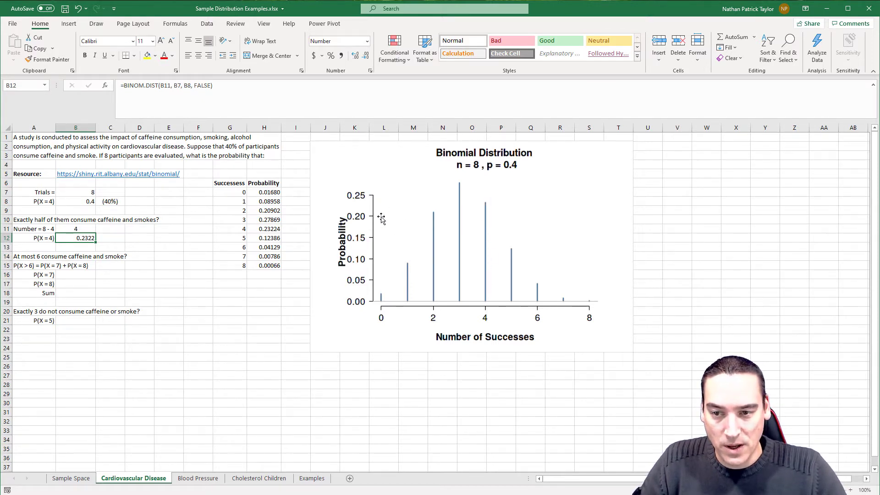
Inspect the Successes and Probability table values and compare them with the B12 formula.
left_click(233, 191)
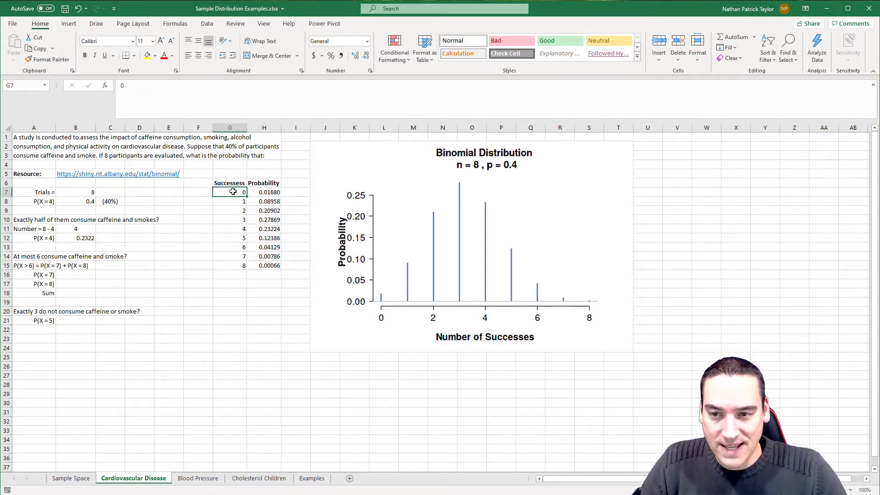
left_click_drag(233, 192, 235, 269)
left_click(269, 192)
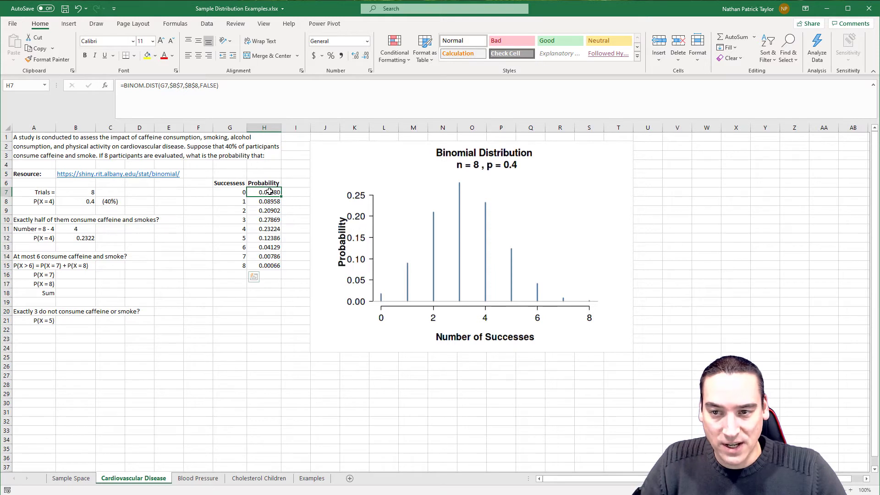
left_click_drag(270, 191, 271, 265)
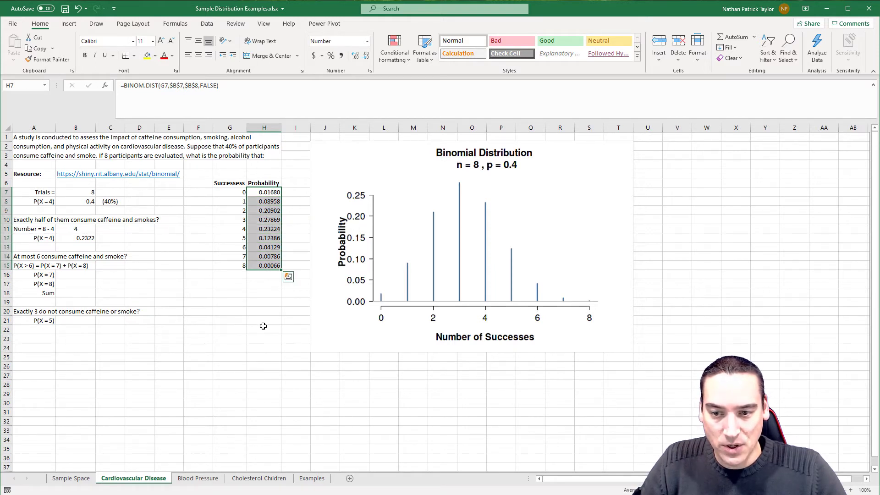
left_click(269, 191)
left_click_drag(269, 191, 271, 264)
left_click(263, 246)
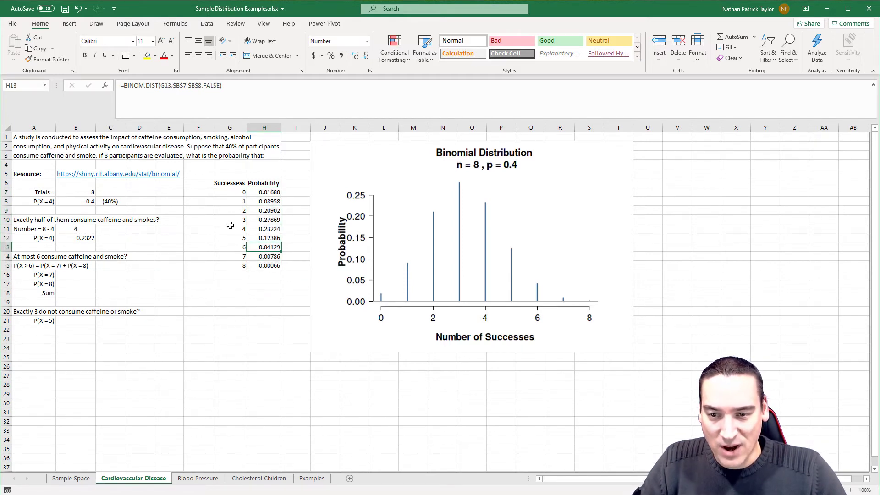
left_click(86, 238)
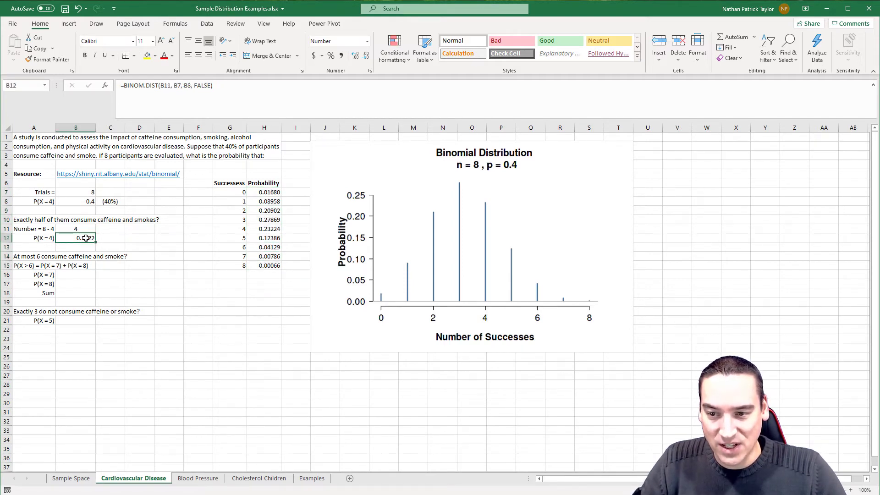
left_click(276, 228)
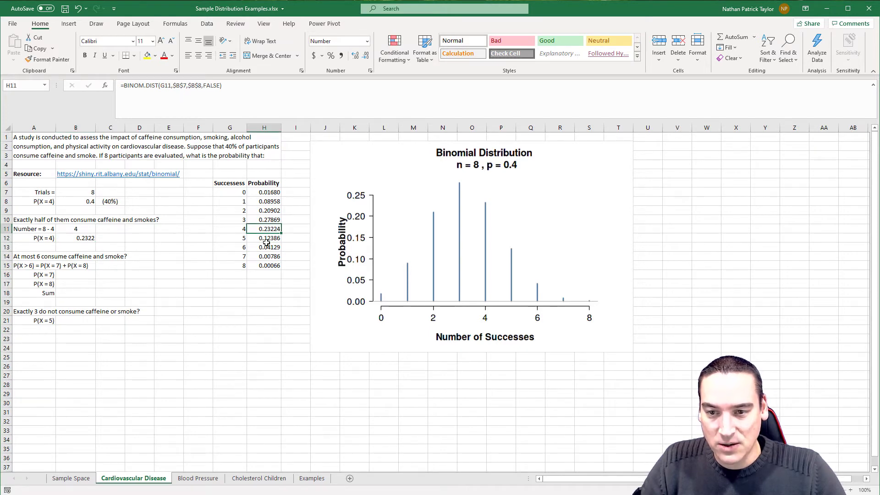
Round the H7:H15 probabilities to four decimals and compare the 4-success row with B12.
left_click_drag(270, 192, 271, 266)
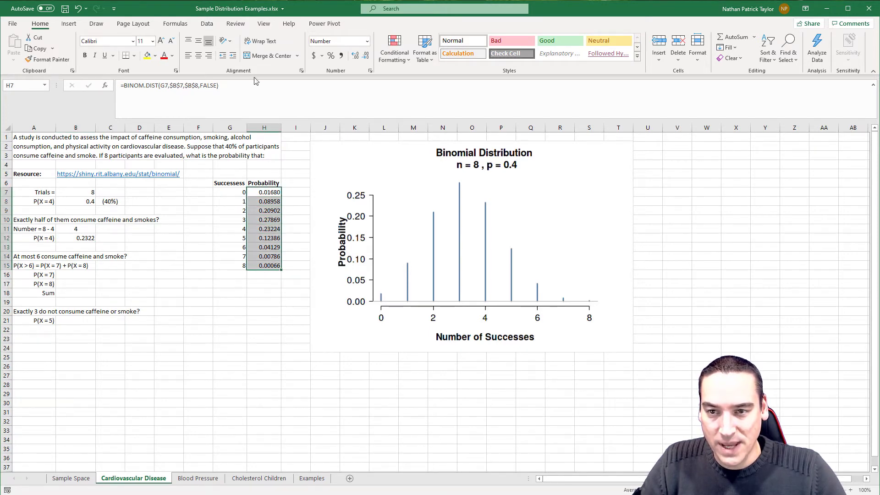
left_click(366, 55)
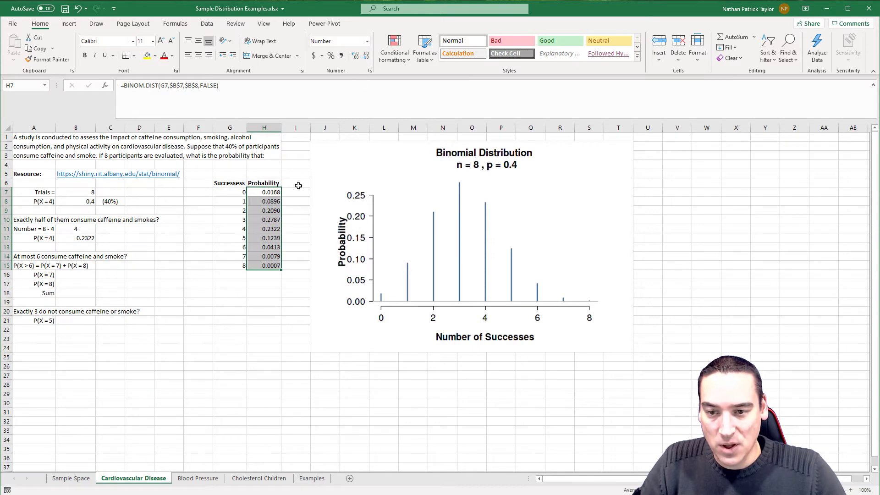
left_click(274, 229)
left_click(79, 238)
left_click_drag(231, 229, 271, 229)
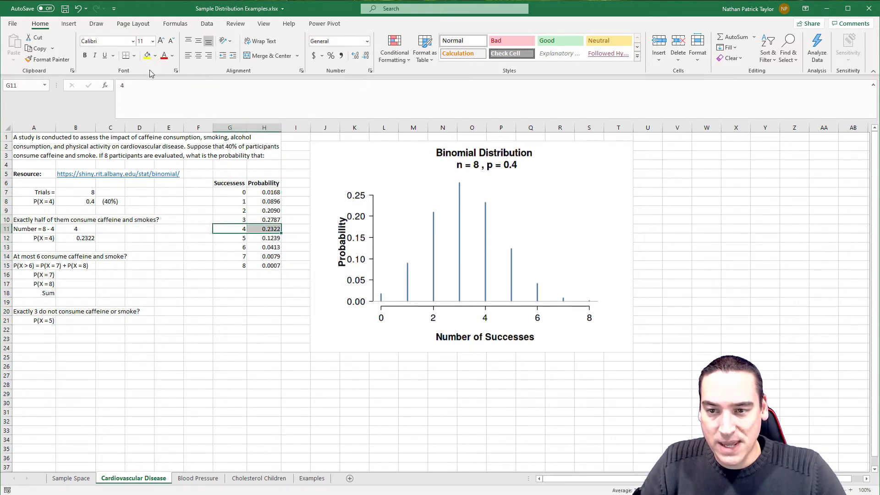
left_click(156, 239)
left_click(70, 247)
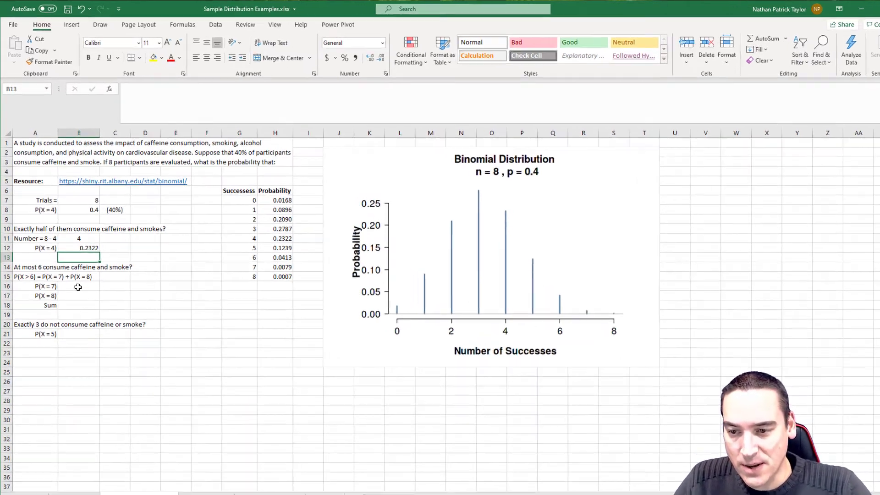
Enter =BINOM.DIST(7,B7,B8,FALSE) in B16, giving 0.00786.
left_click(75, 276)
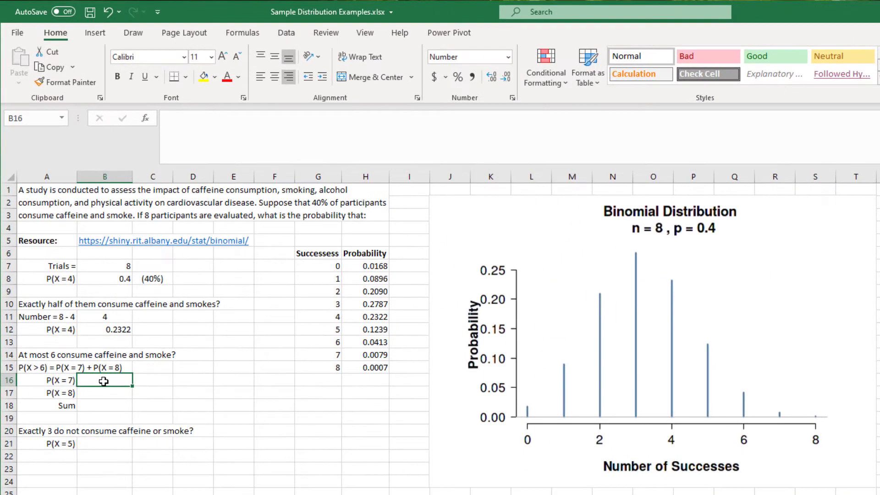
type("=b")
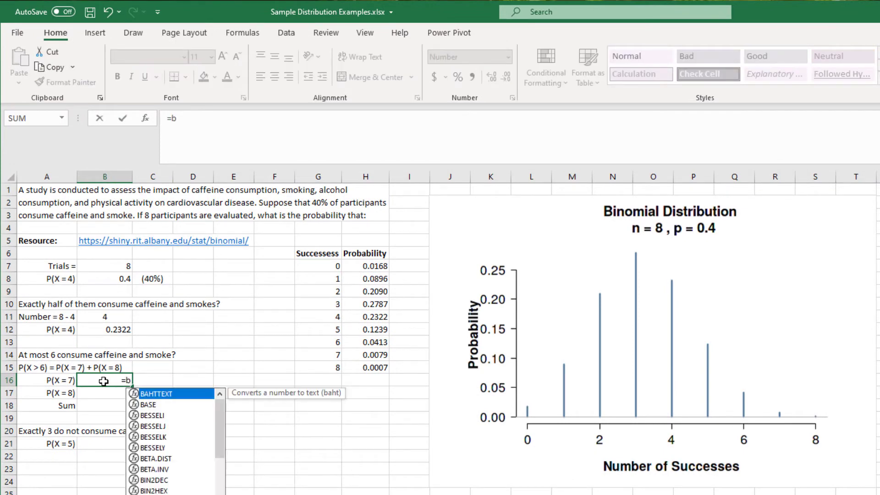
type("in")
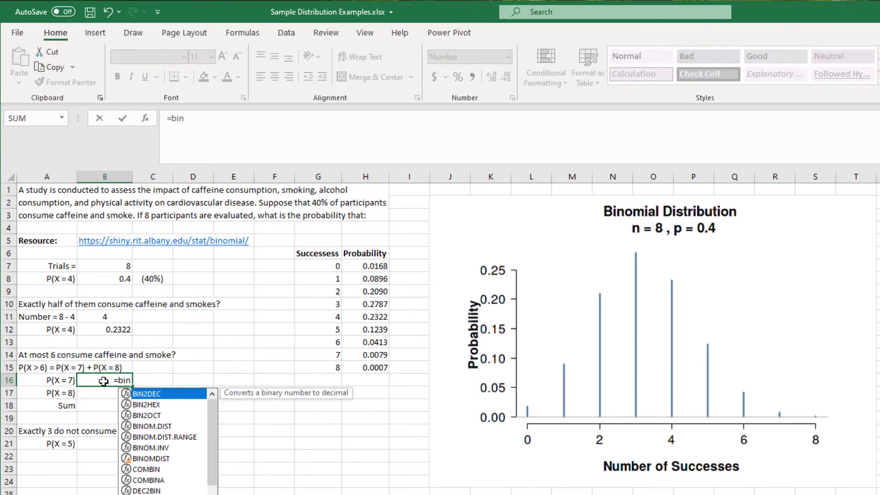
type("n")
key("BackSpace")
type("om")
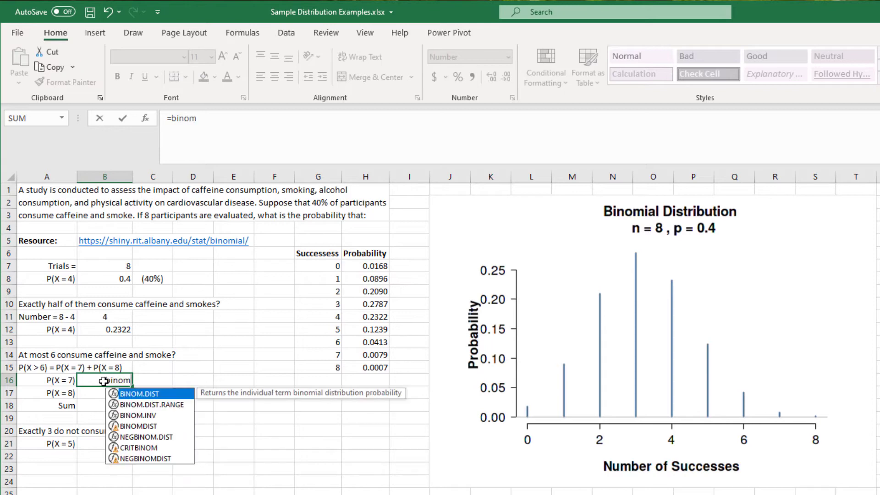
key("Down")
key("Up")
key("Up")
key("Tab")
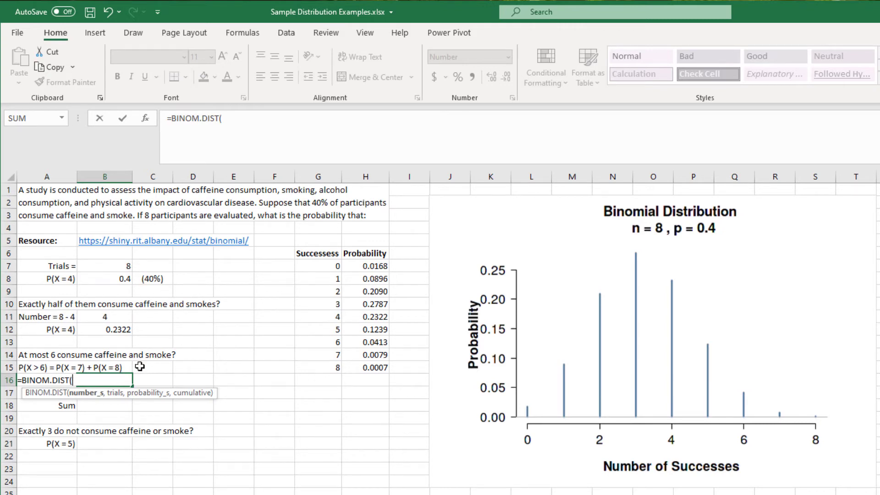
type("7,")
left_click(103, 266)
type(",")
left_click(104, 281)
type(",")
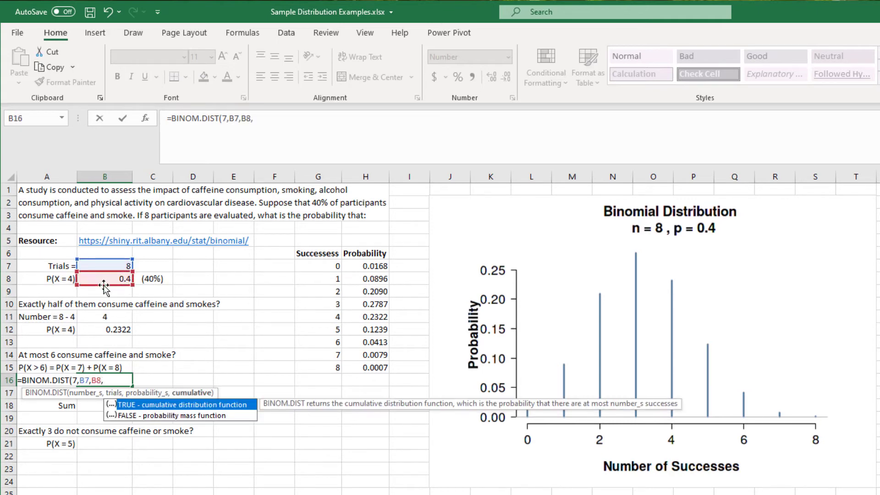
type("FALSE)")
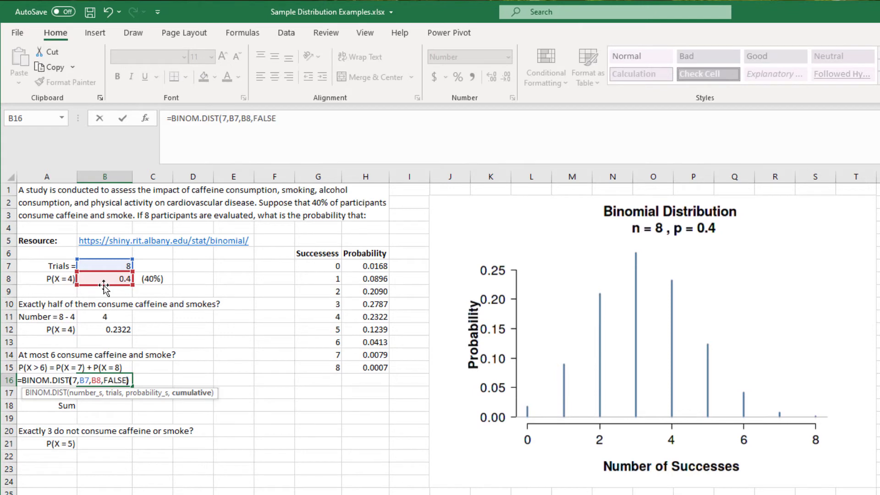
key("Return")
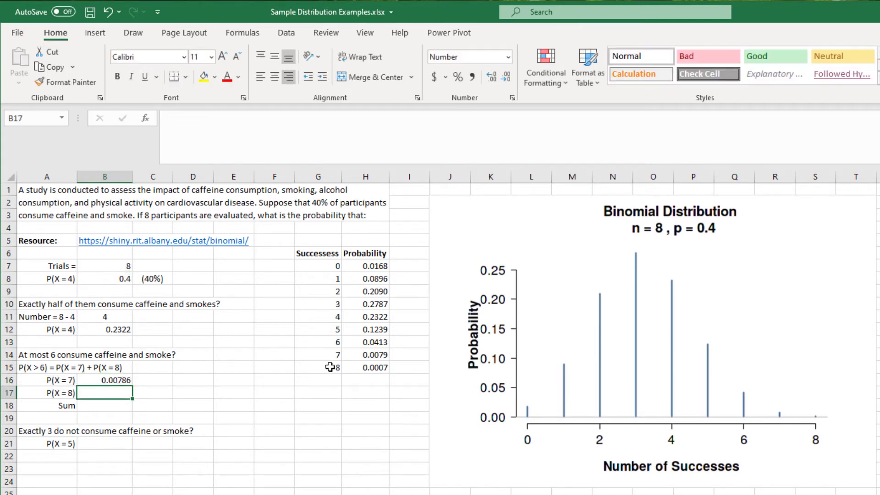
Check the P(X = 7) result against the table's probability for 7 successes.
left_click(369, 355)
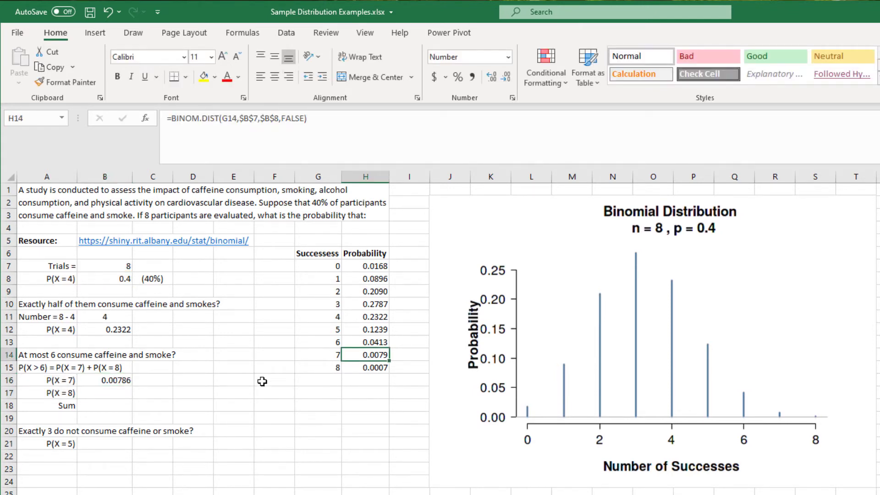
left_click(118, 383)
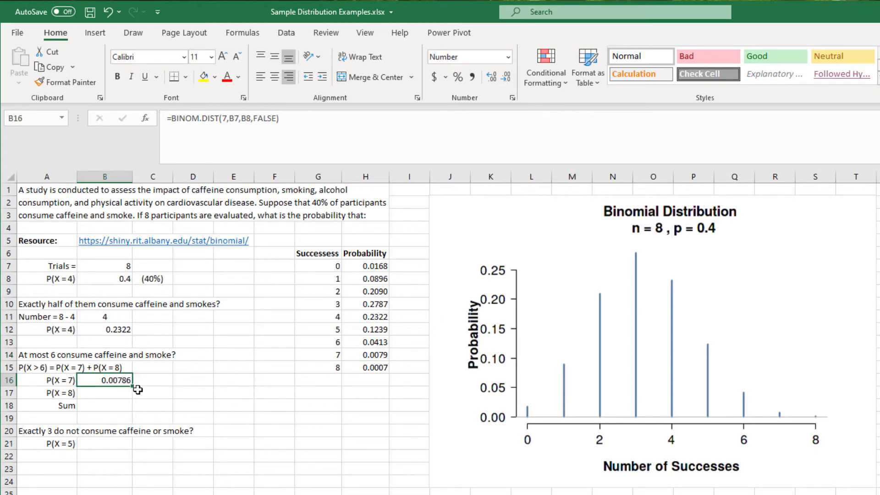
left_click(382, 355)
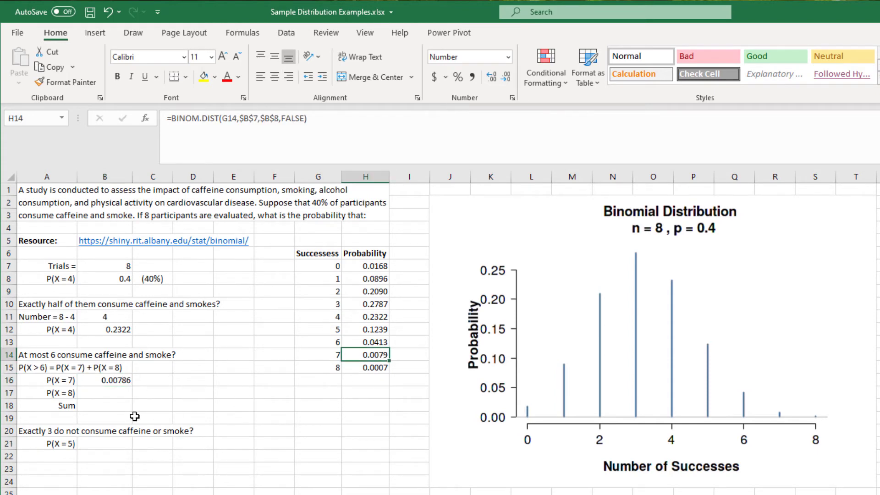
left_click(117, 387)
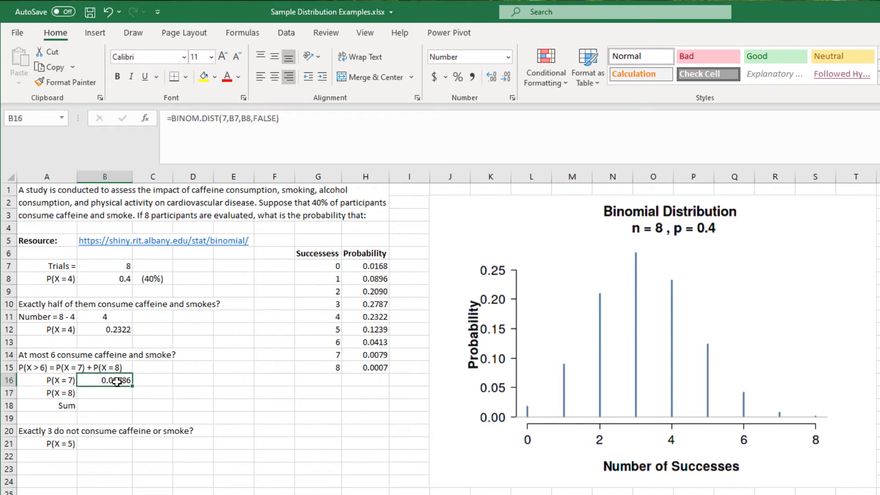
Copy the B16 formula into B17 and change its successes to 8, giving 0.00066.
key("ctrl+c")
left_click(118, 391)
key("ctrl+v")
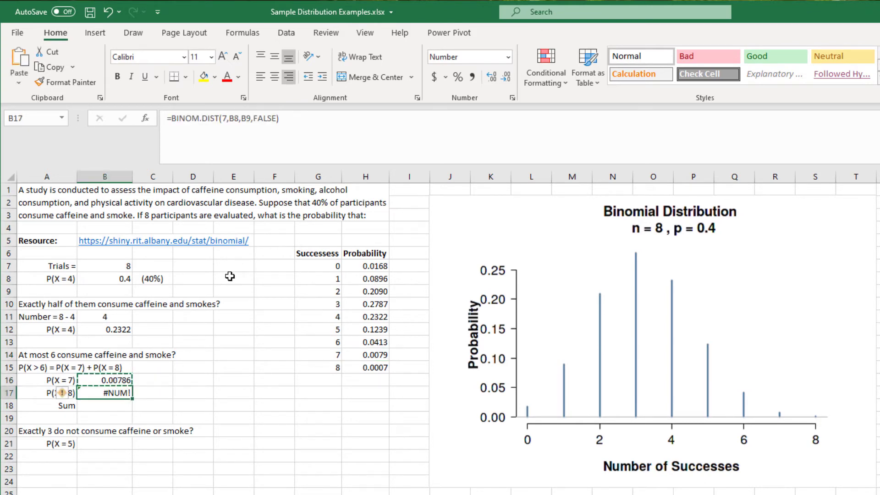
left_click(232, 119)
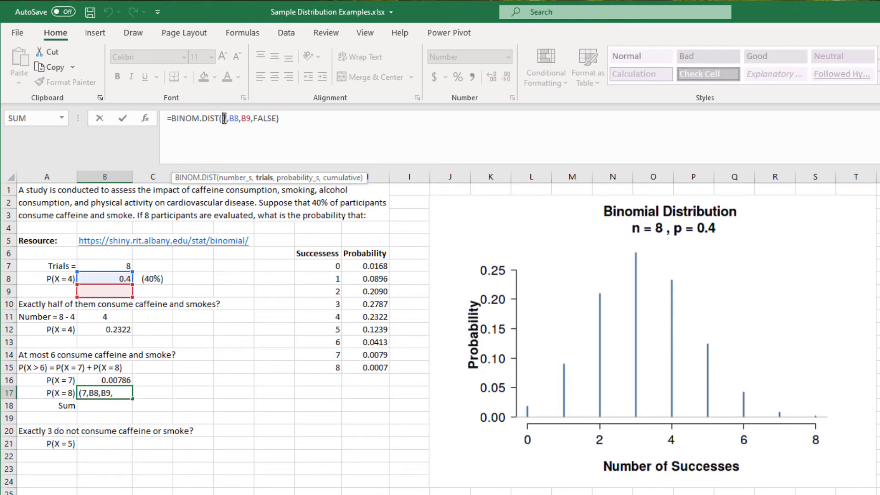
left_click(224, 118)
key("BackSpace")
type("8")
mouse_move(120, 274)
left_mouse_down()
mouse_move(120, 261)
mouse_move(118, 274)
left_mouse_up()
key("Return")
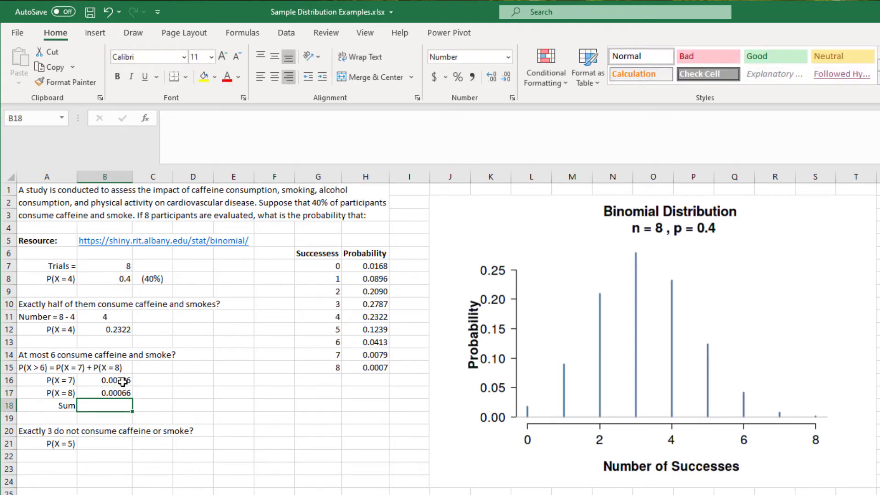
left_click_drag(123, 381, 121, 405)
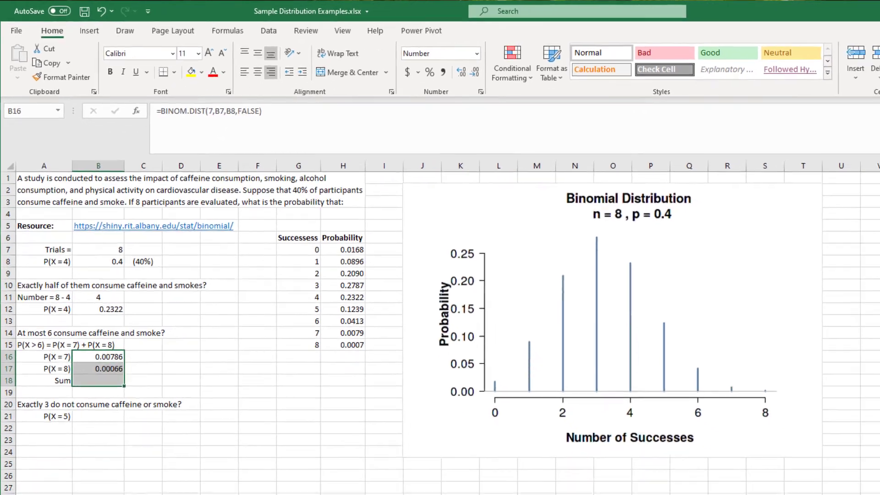
AutoSum B16:B17 into B18, giving 0.00852.
key("alt+equal")
left_click(193, 367)
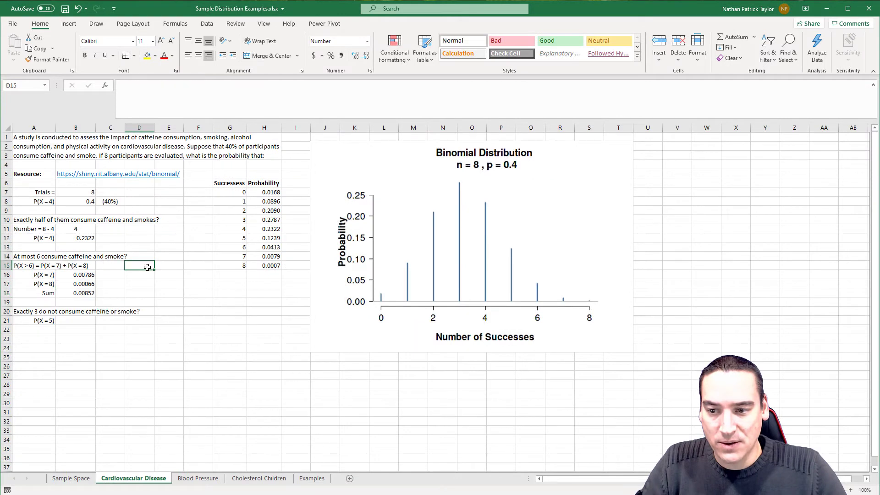
left_click(81, 294)
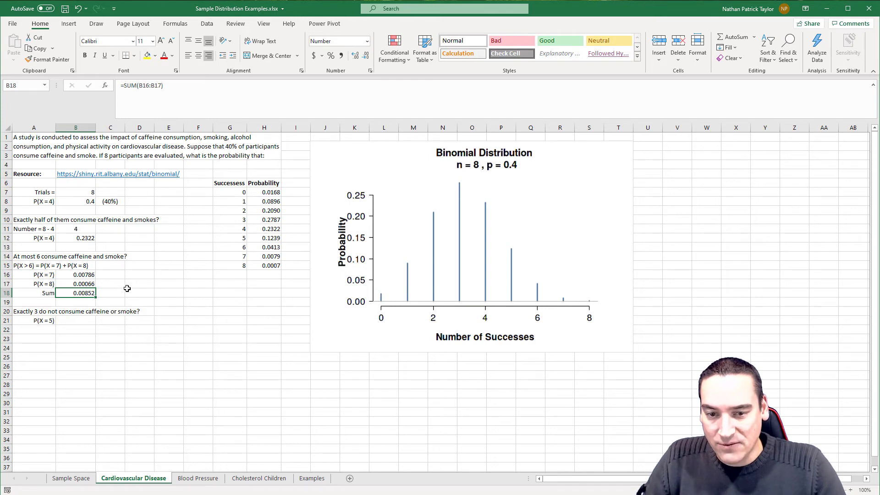
left_click(79, 257)
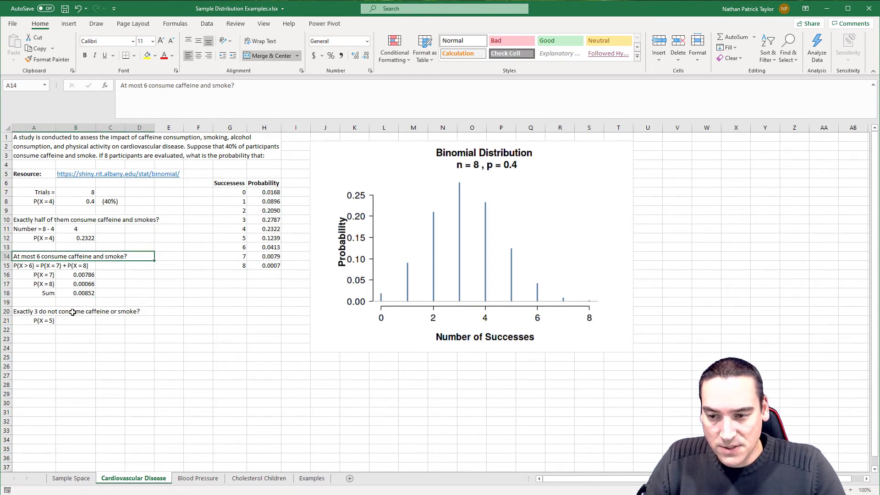
left_click(69, 313)
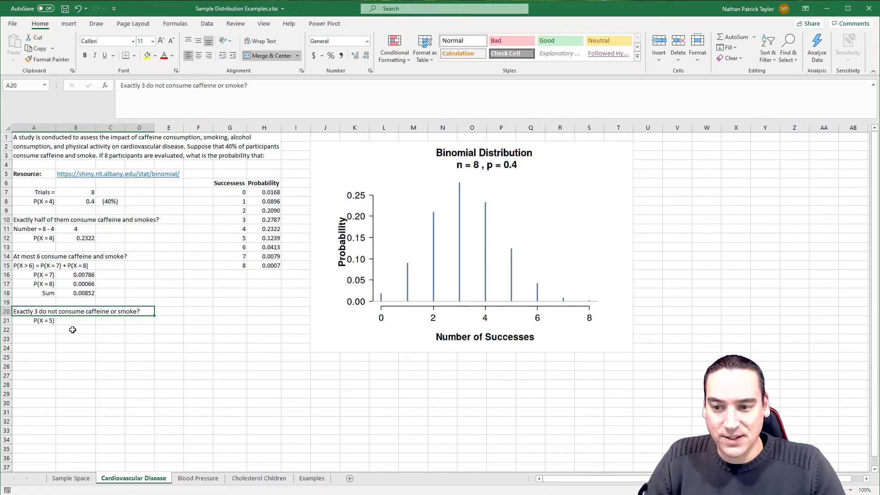
left_click(73, 321)
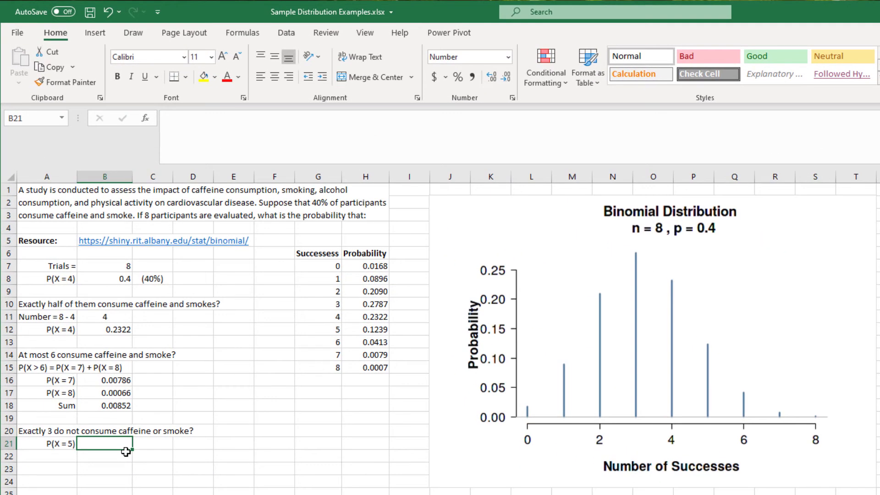
Enter =BINOM.DIST(5,B7,B8,FALSE) in B21, giving 0.1239.
type("=bin")
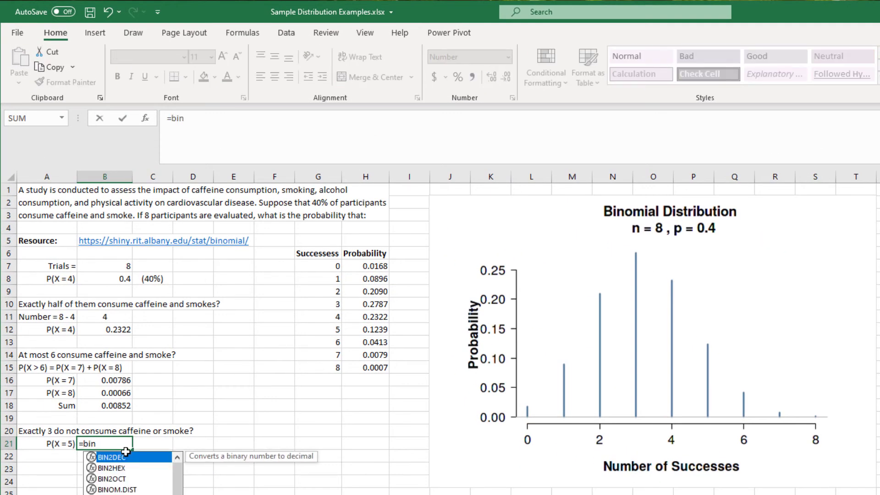
key("Down")
key("Down")
key("Down")
key("Tab")
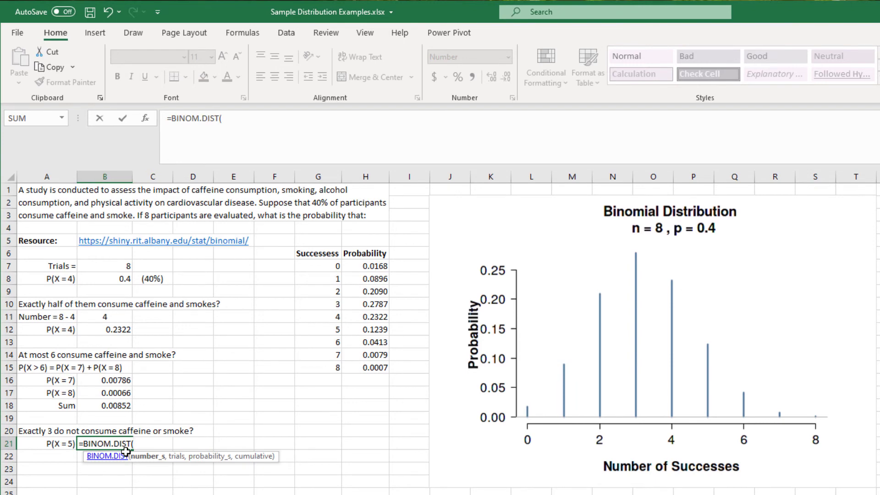
type("5,")
left_click(126, 268)
type(",")
left_click(122, 279)
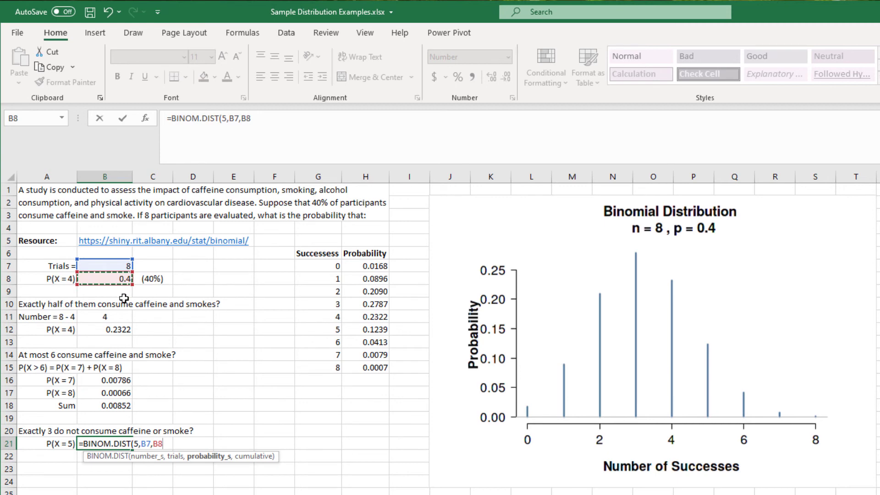
type(",")
type("fal")
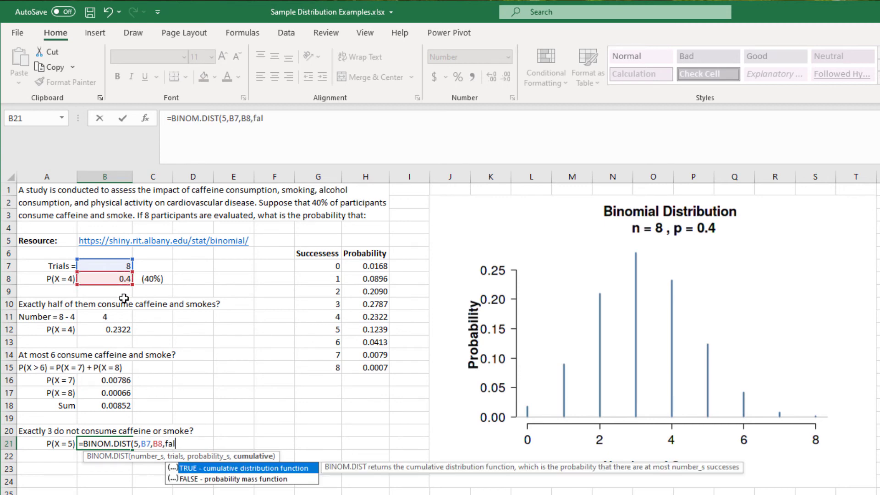
key("Tab")
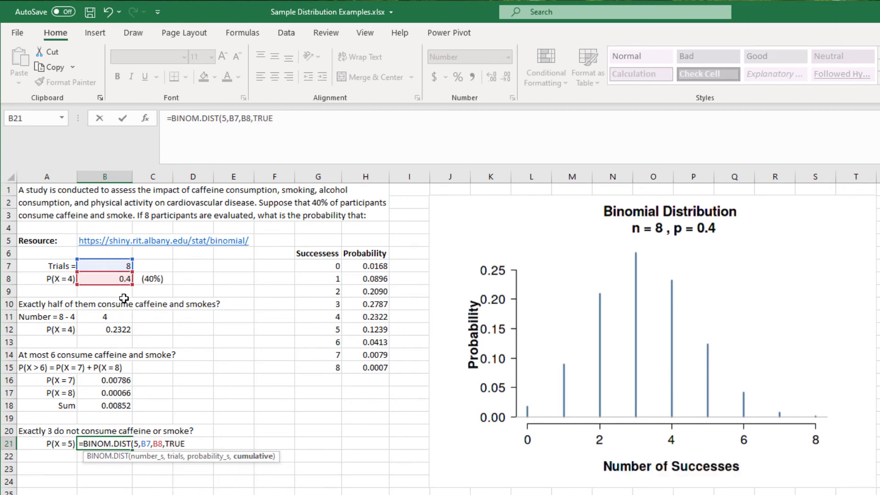
key("BackSpace")
key("BackSpace")
key("BackSpace")
key("BackSpace")
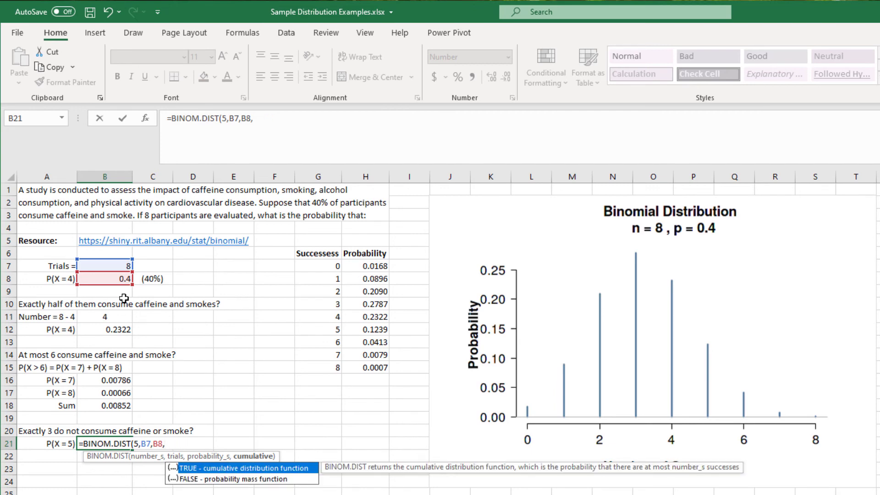
type("FALSE")
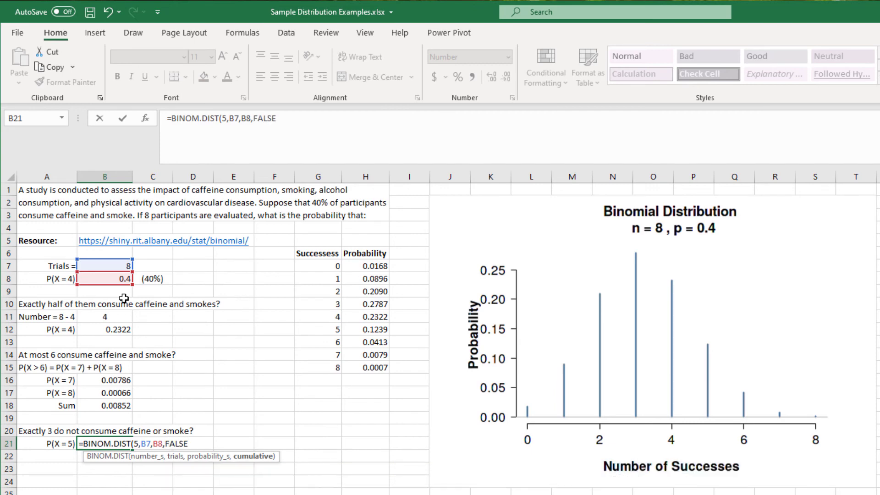
type(")")
key("Return")
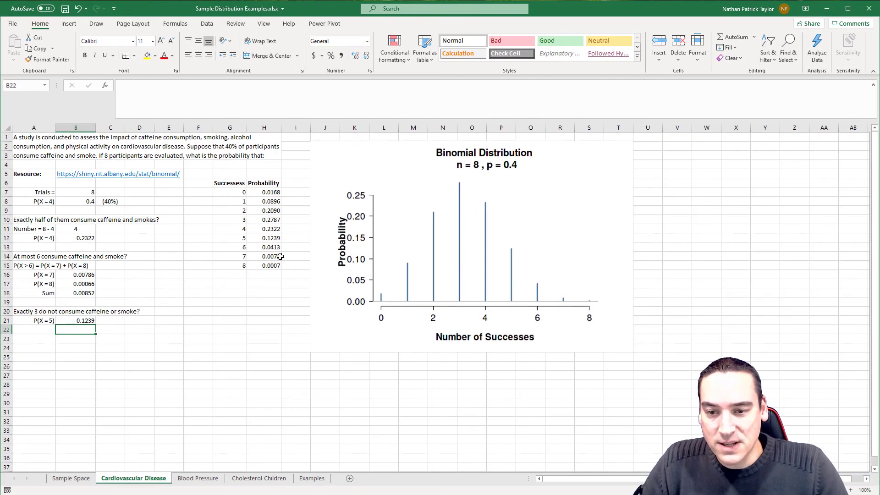
left_click_drag(239, 236, 271, 238)
left_click(198, 311)
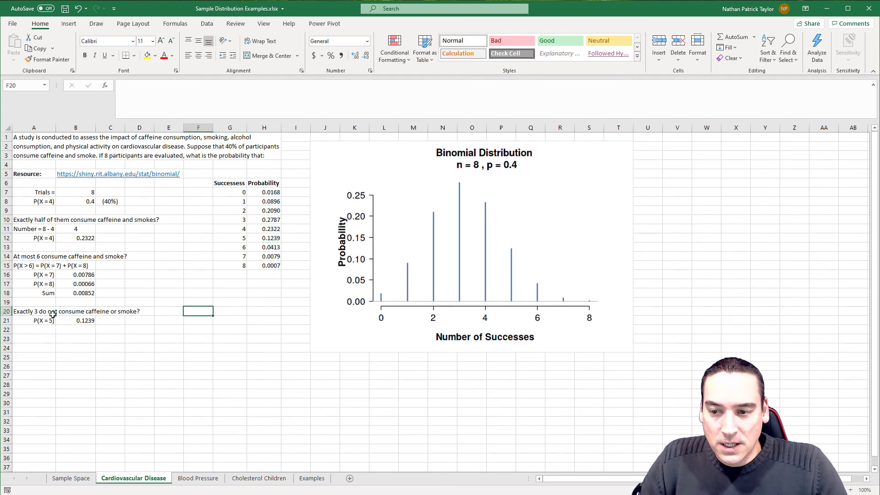
left_click(48, 311)
left_click(41, 342)
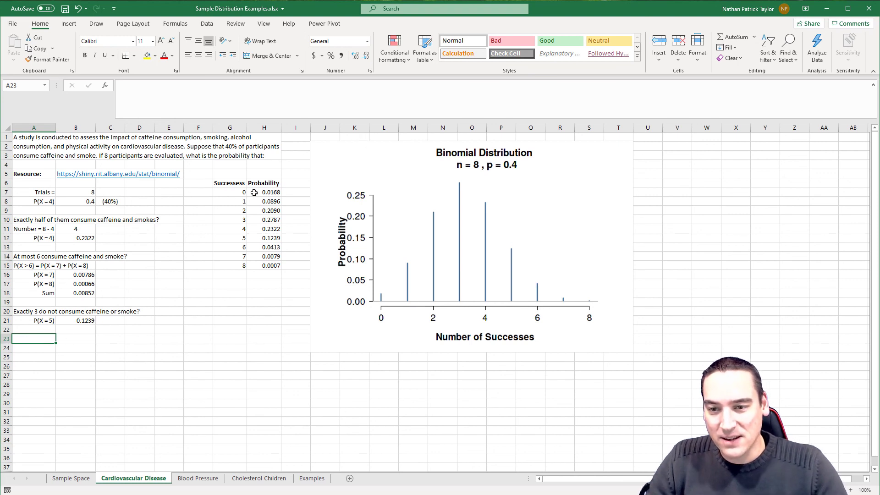
left_click_drag(239, 193, 288, 277)
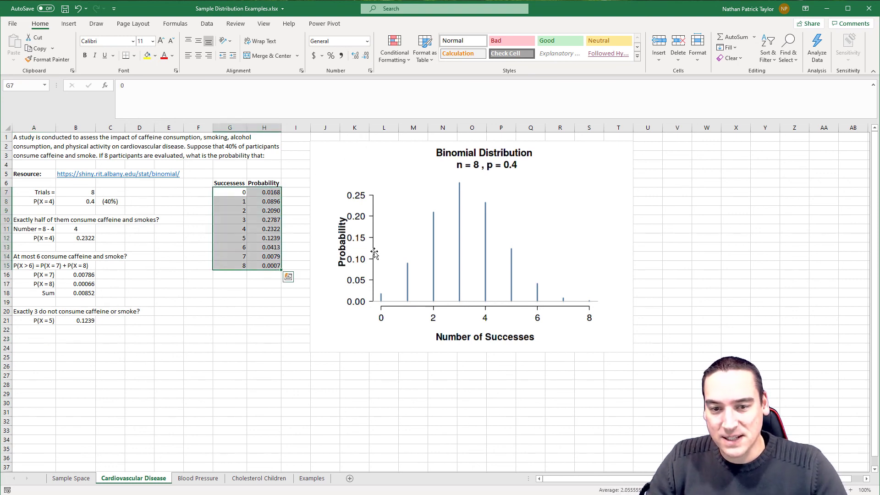
left_click(487, 194)
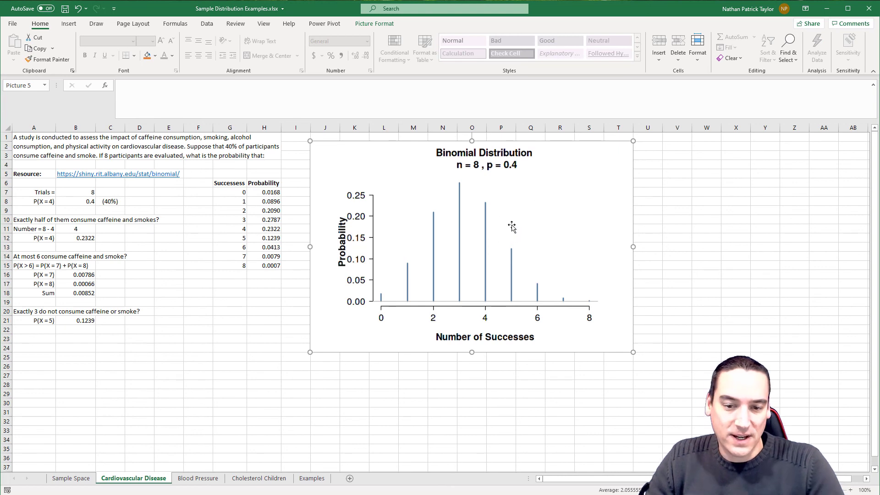